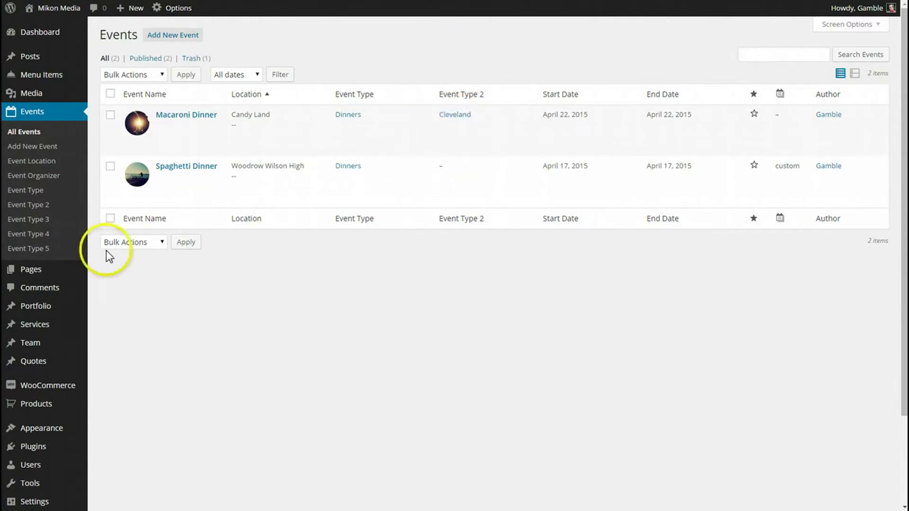
View the events list showing Macaroni Dinner and Spaghetti Dinner with their types and locations
mouse_move(31, 274)
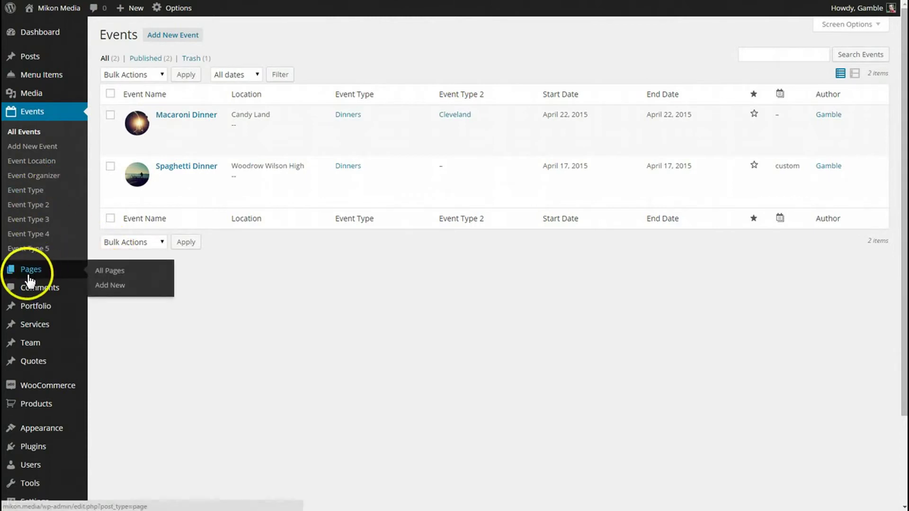
Create a new page titled 'Same Page Calendars' and place the caret in its body
left_click(32, 272)
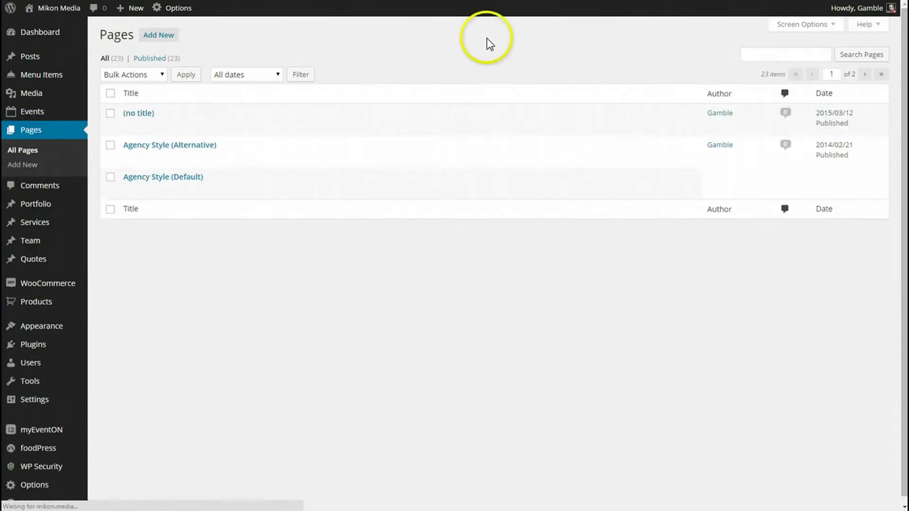
left_click(160, 36)
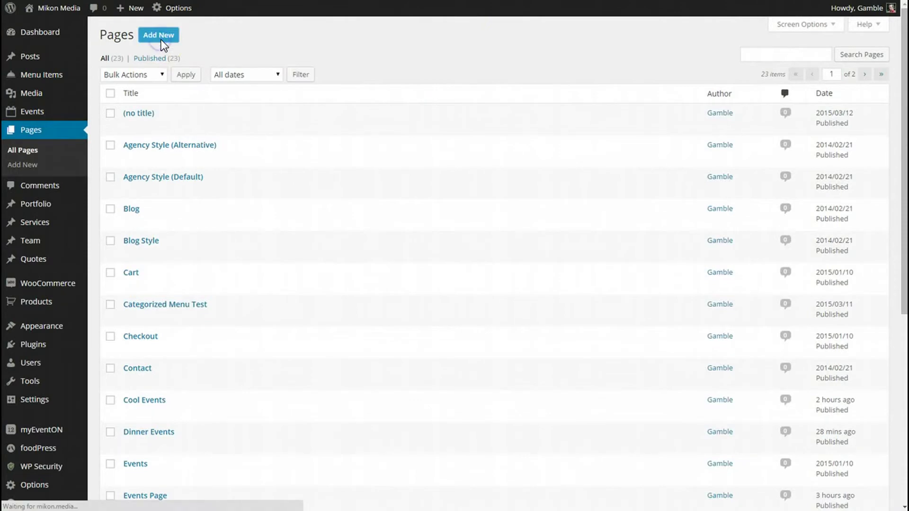
left_click(403, 59)
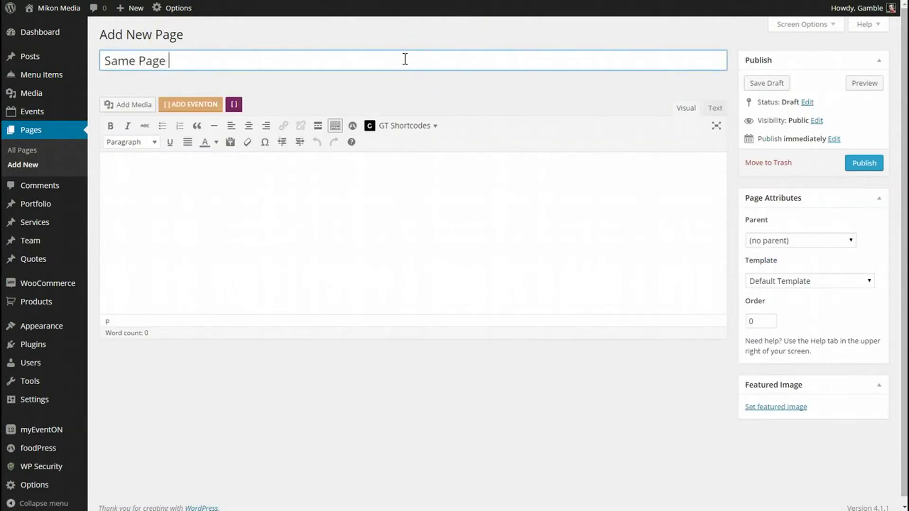
left_click(404, 156)
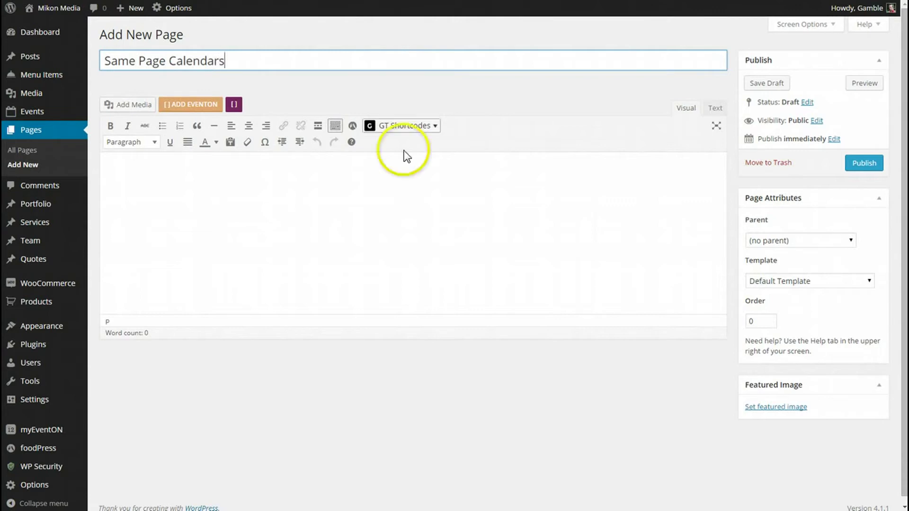
left_click(188, 115)
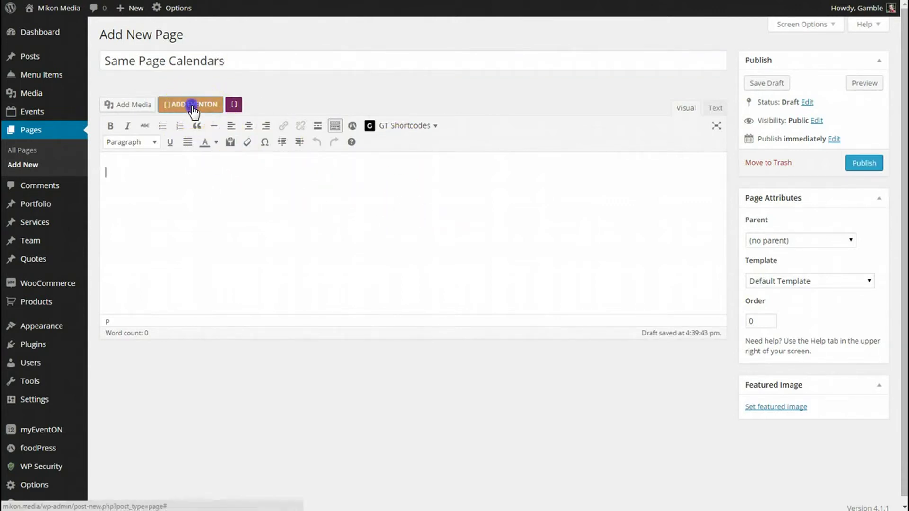
left_click(194, 112)
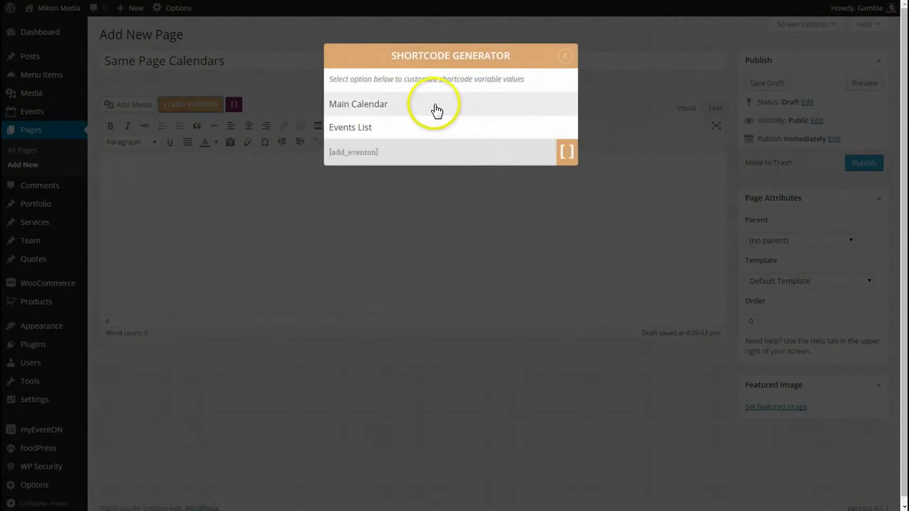
Set up a main calendar with ID Dinners1 and featured images shown
left_click(435, 111)
left_click(398, 105)
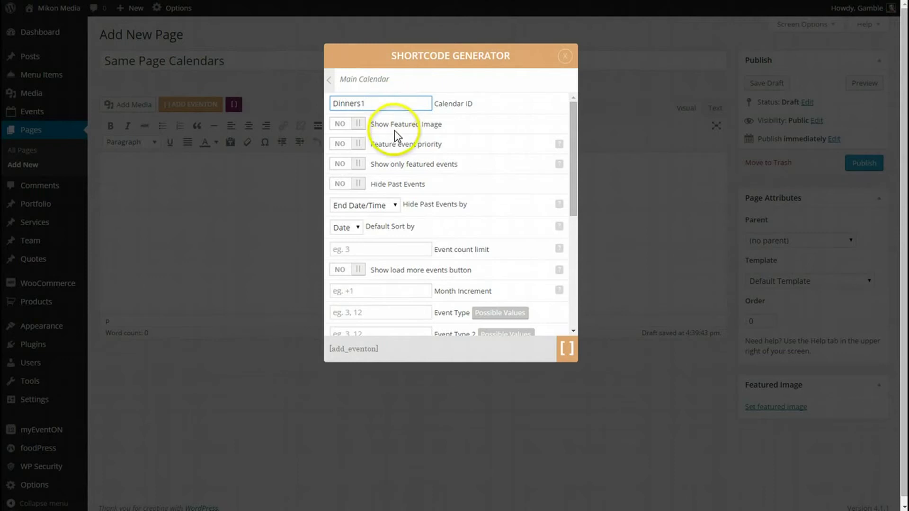
left_click(356, 125)
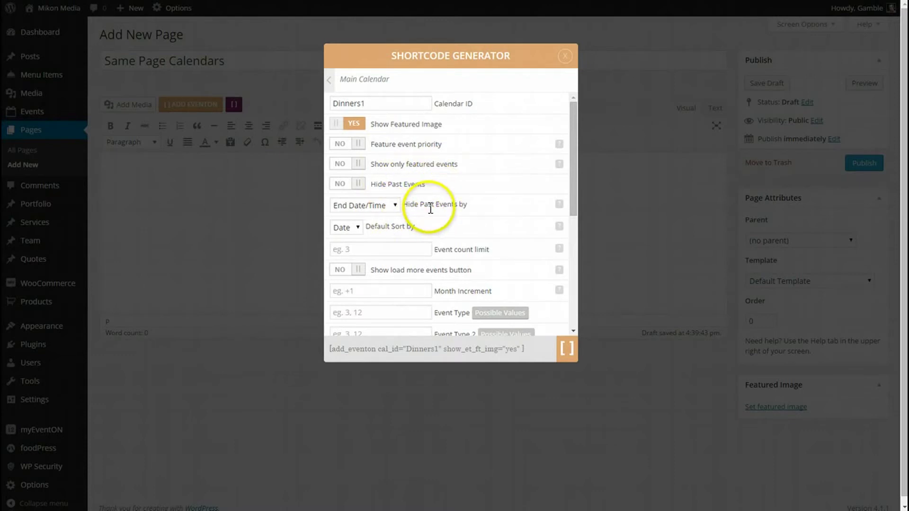
scroll(432, 196, "down", 1)
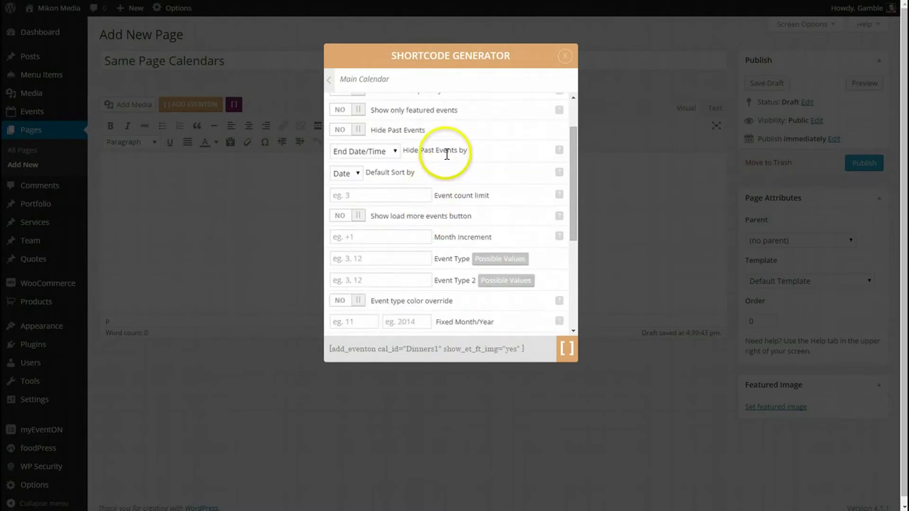
scroll(450, 163, "down", 1)
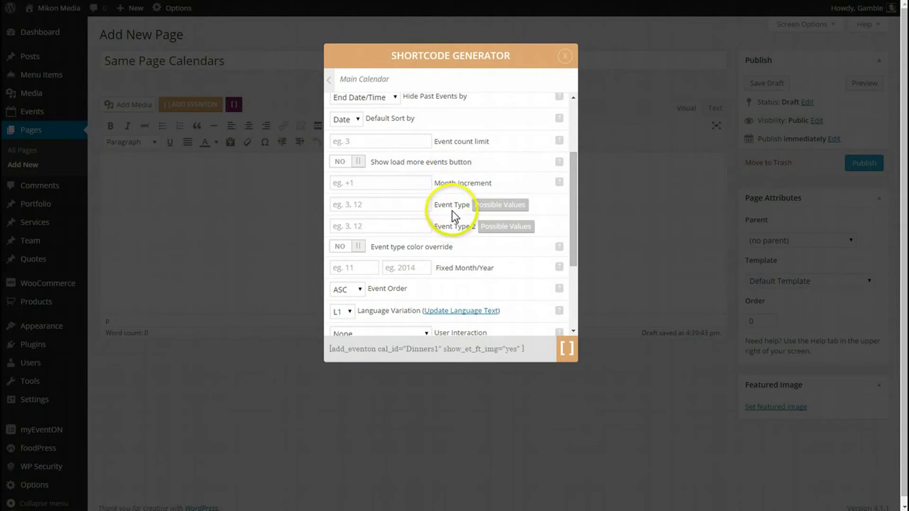
Filter the calendar to event type 52 and insert its shortcode into the page
mouse_move(488, 209)
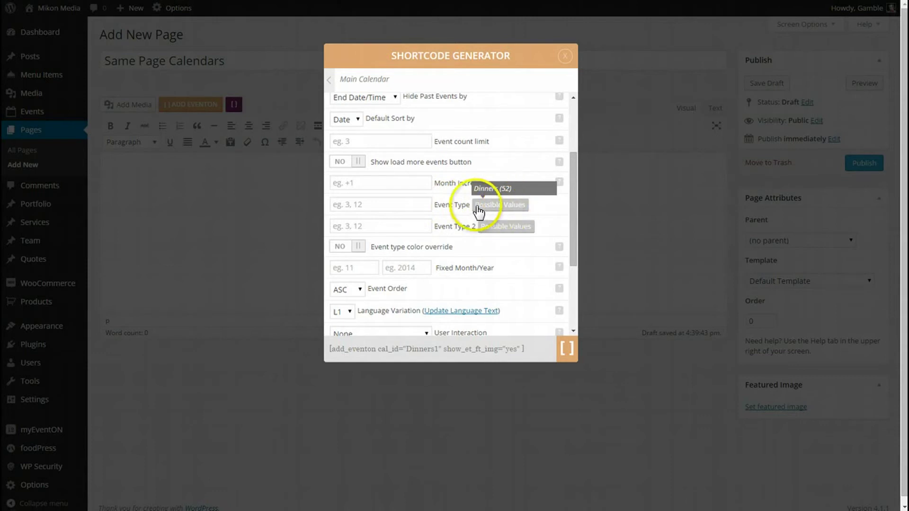
left_click(416, 202)
type("52")
left_click(454, 227)
mouse_move(502, 231)
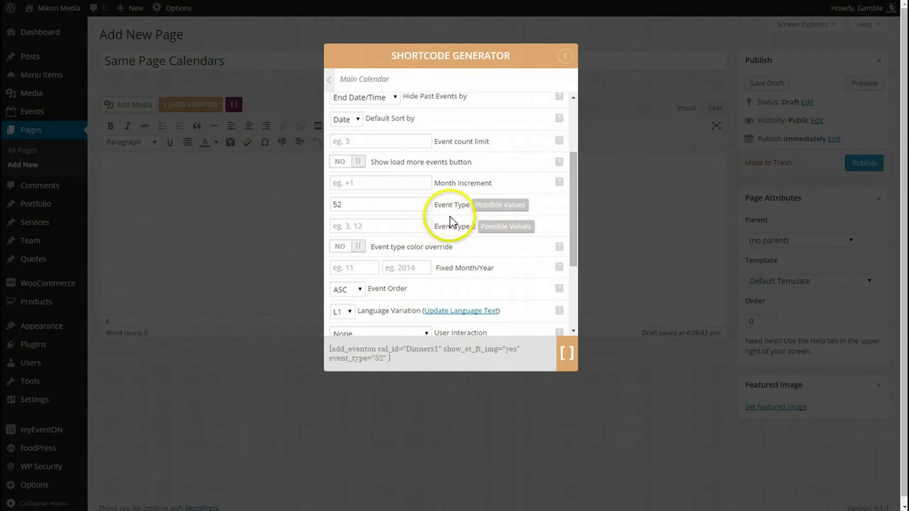
left_click(396, 205)
scroll(445, 236, "down", 2)
scroll(446, 247, "down", 1)
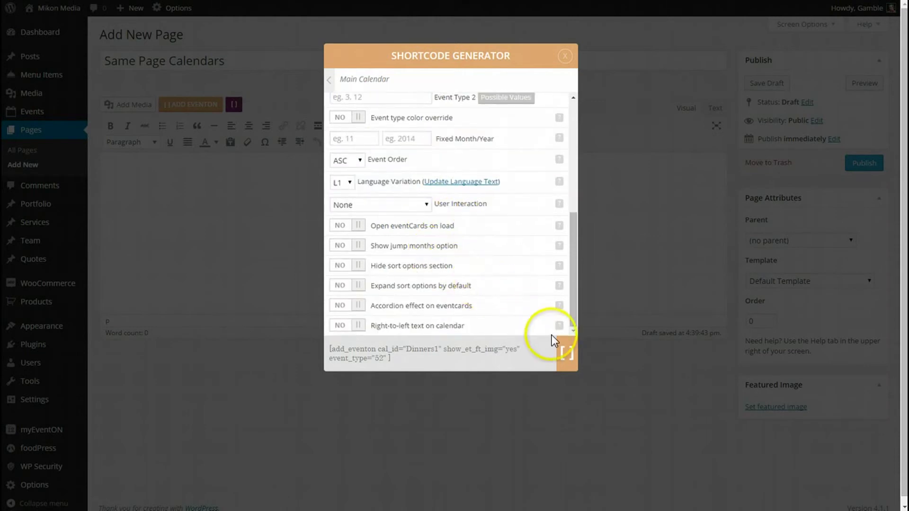
left_click(566, 352)
left_click(417, 168)
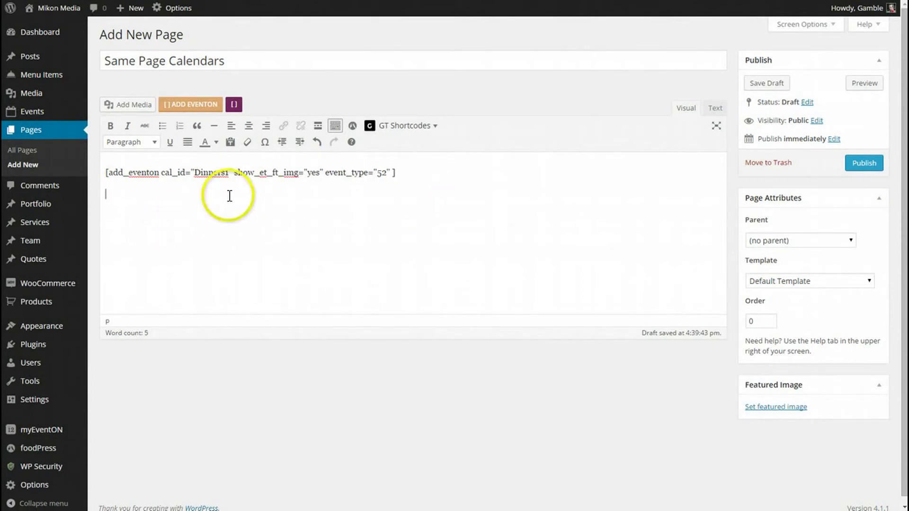
Reopen the shortcode generator and change the calendar ID to Dinners2
left_click(202, 110)
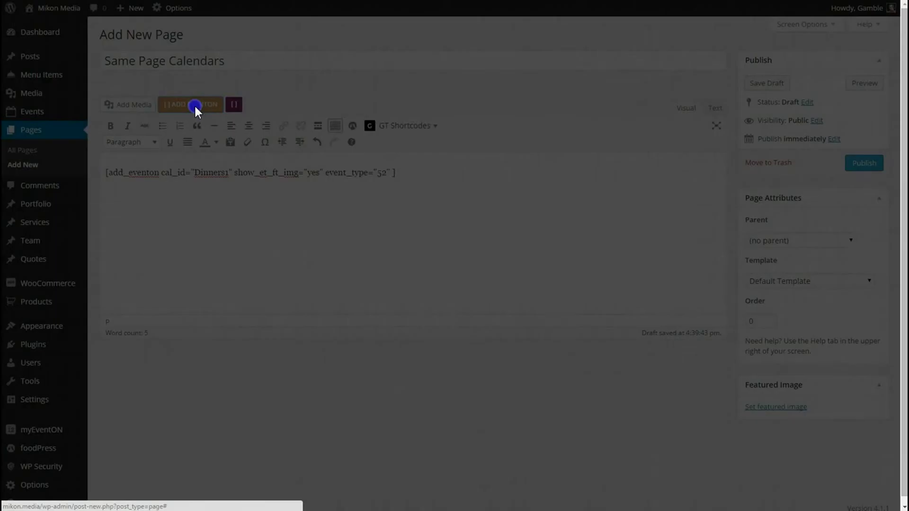
scroll(400, 164, "up", 5)
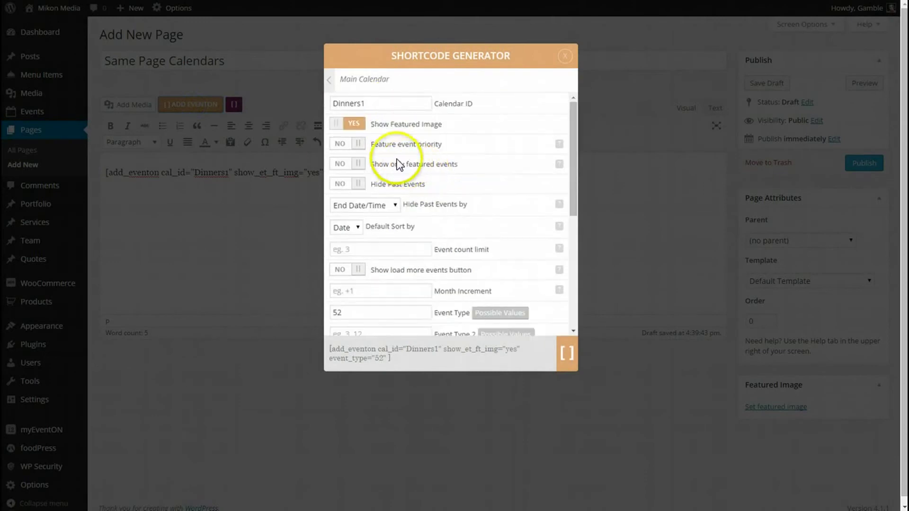
left_click(367, 103)
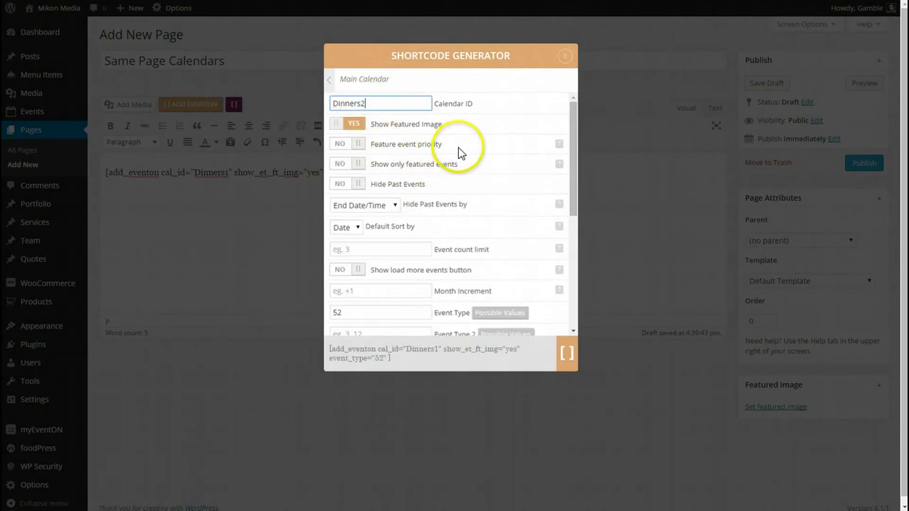
type("2")
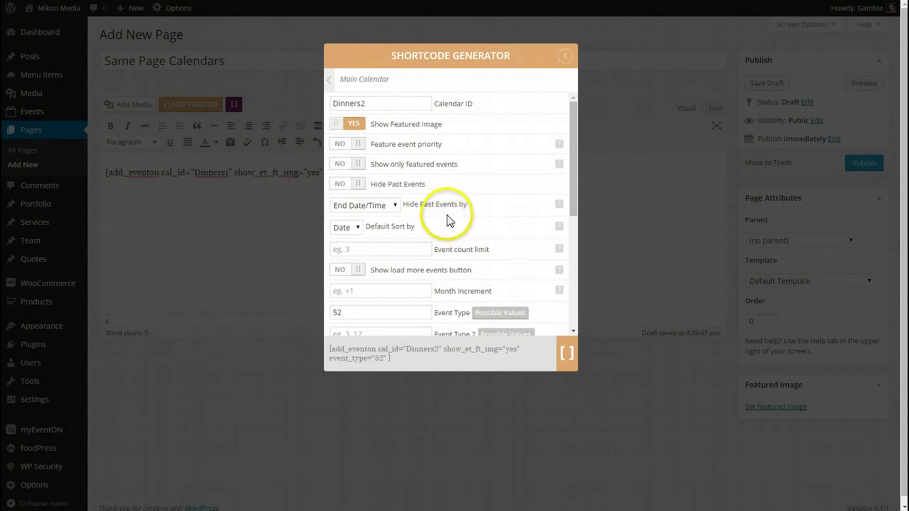
left_click(442, 184)
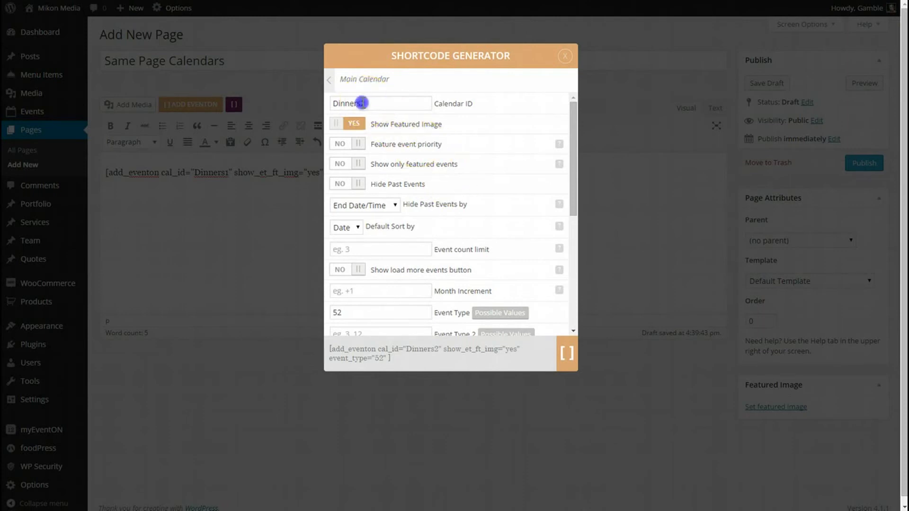
left_click(372, 104)
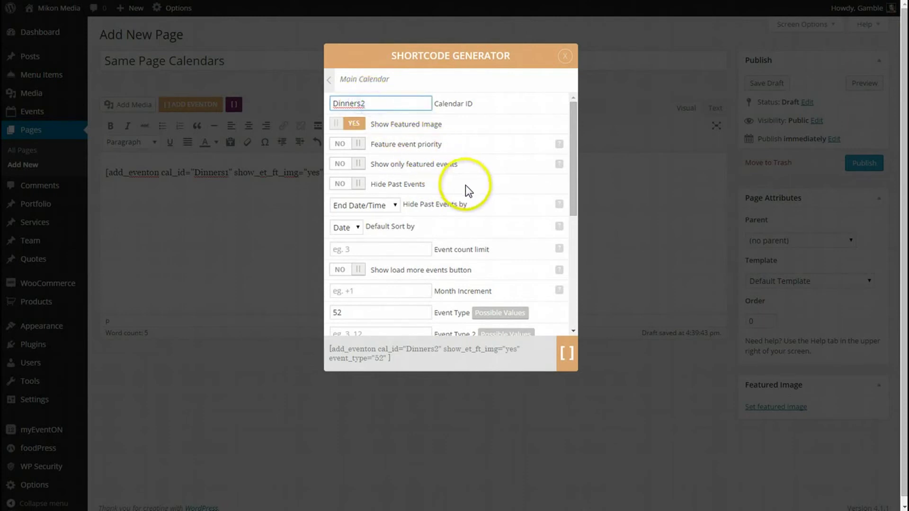
Set event type 2 to 30 (Cleveland) and insert the shortcode below the first
scroll(464, 199, "down", 1)
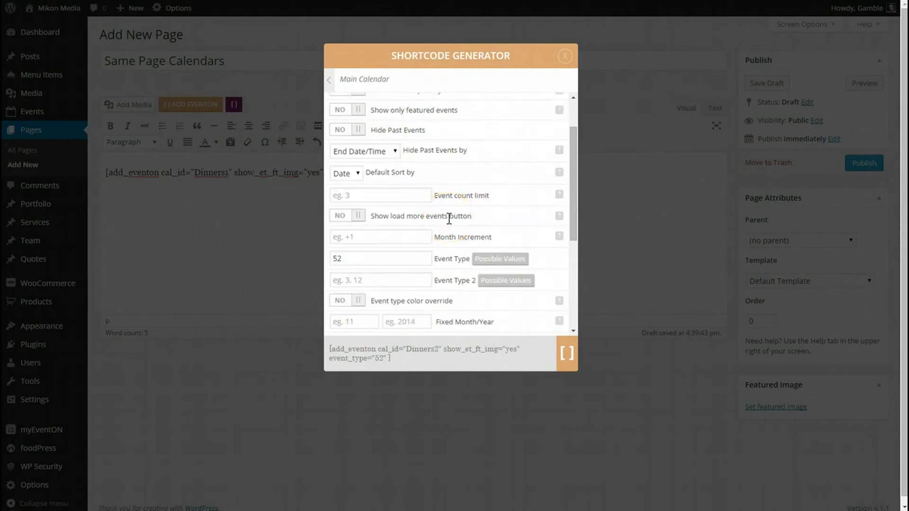
scroll(449, 219, "down", 1)
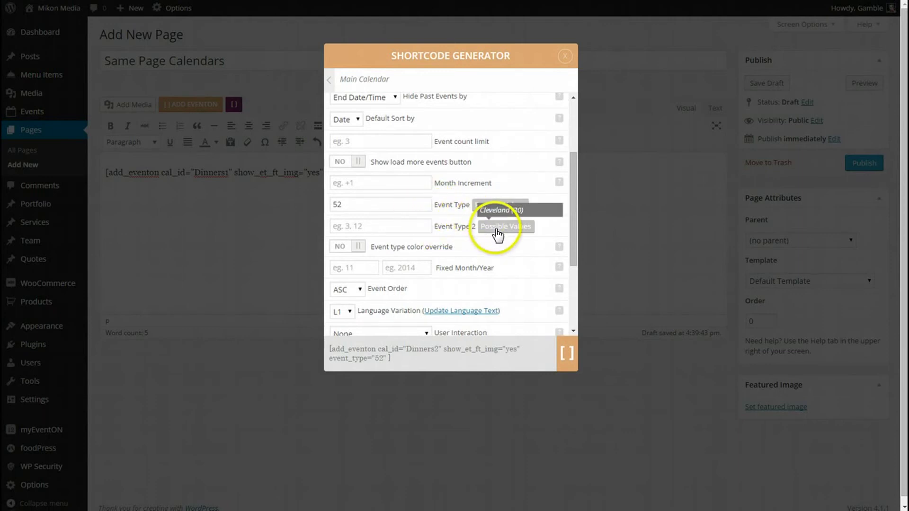
mouse_move(491, 214)
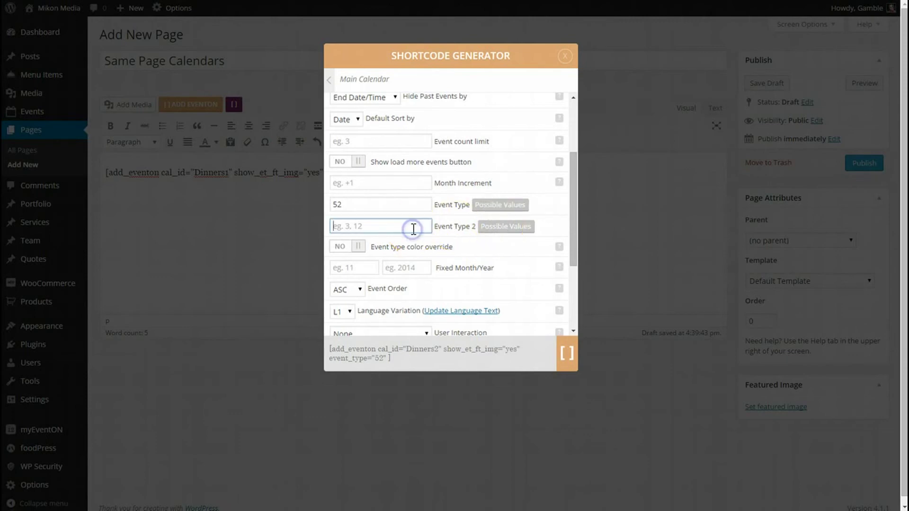
left_click(443, 225)
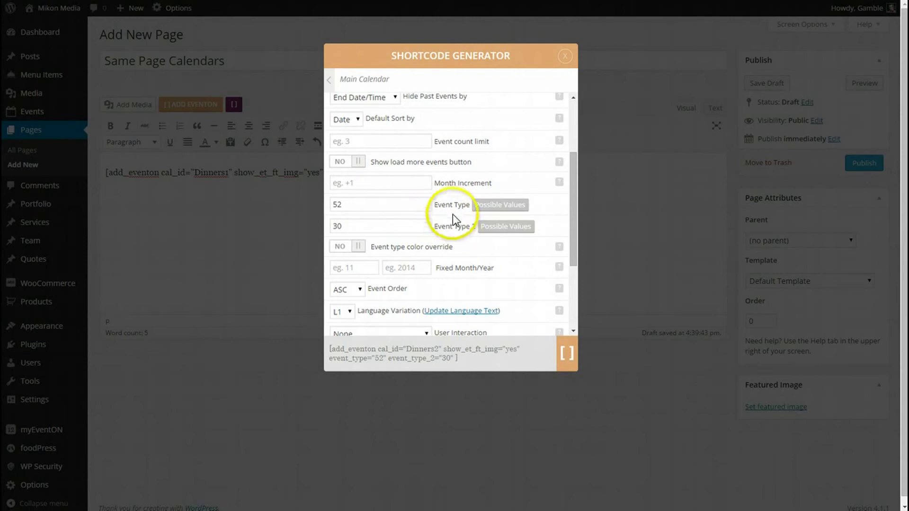
mouse_move(490, 235)
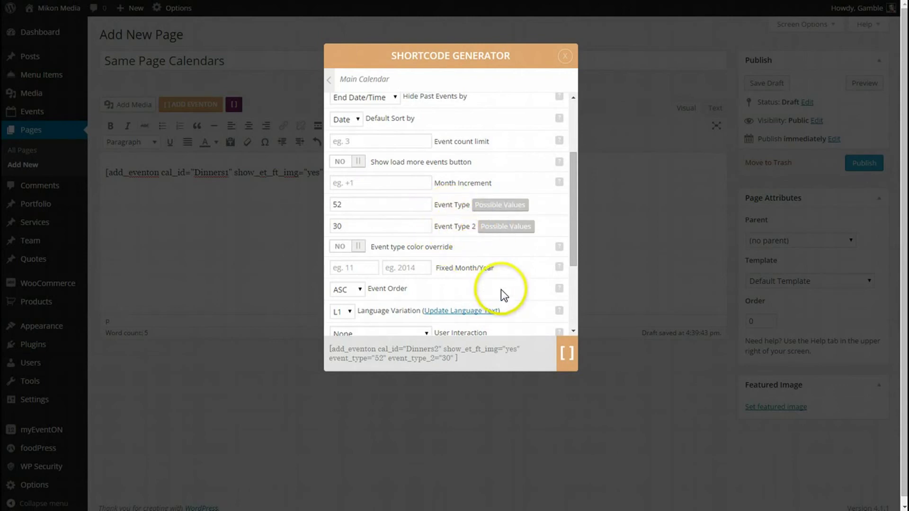
scroll(501, 294, "down", 3)
left_click(567, 353)
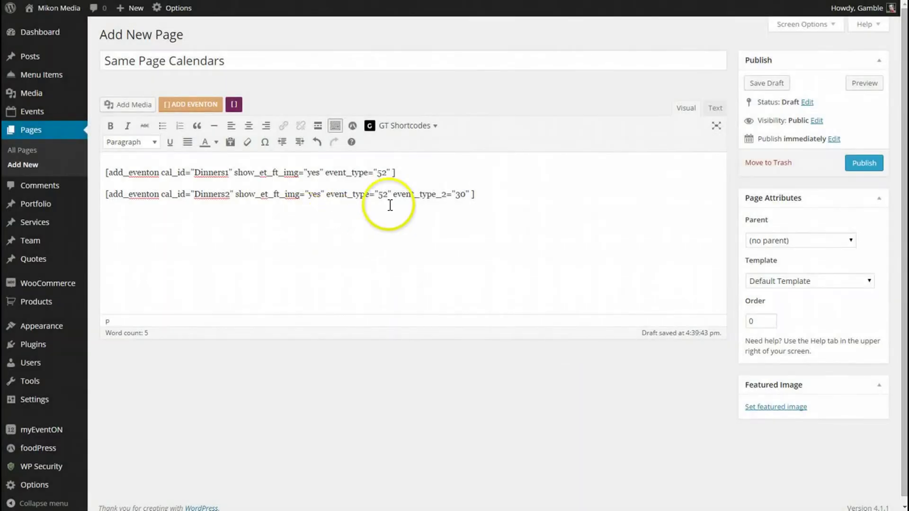
Check the Dinners2 shortcode with event type 2 value 30, then publish and view the page live
left_click(229, 195)
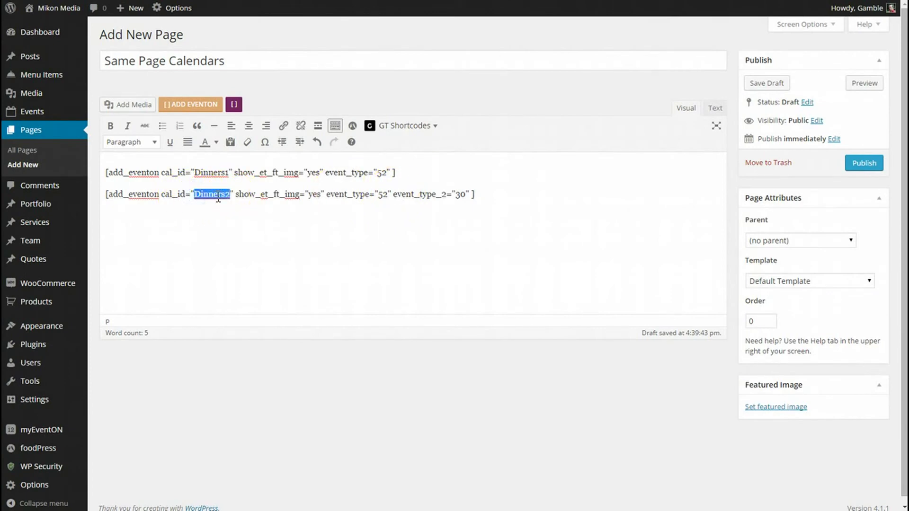
double_click(460, 195)
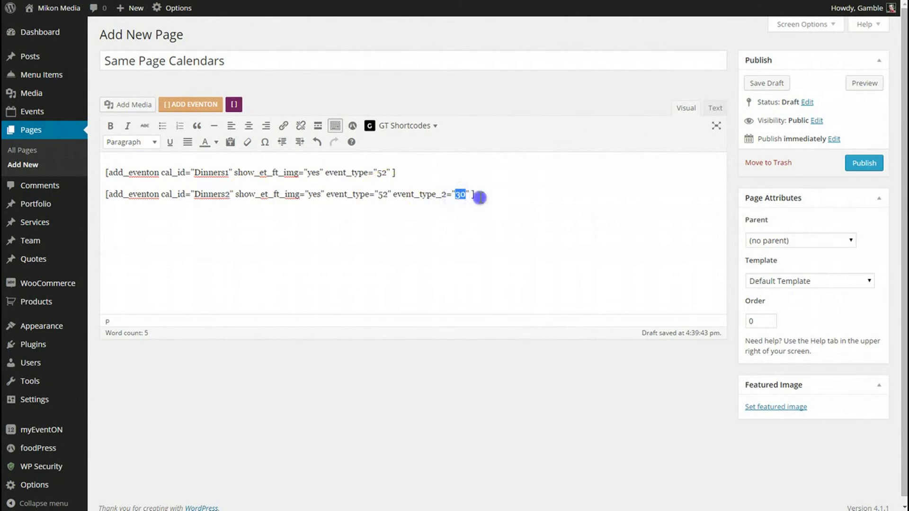
left_click(865, 163)
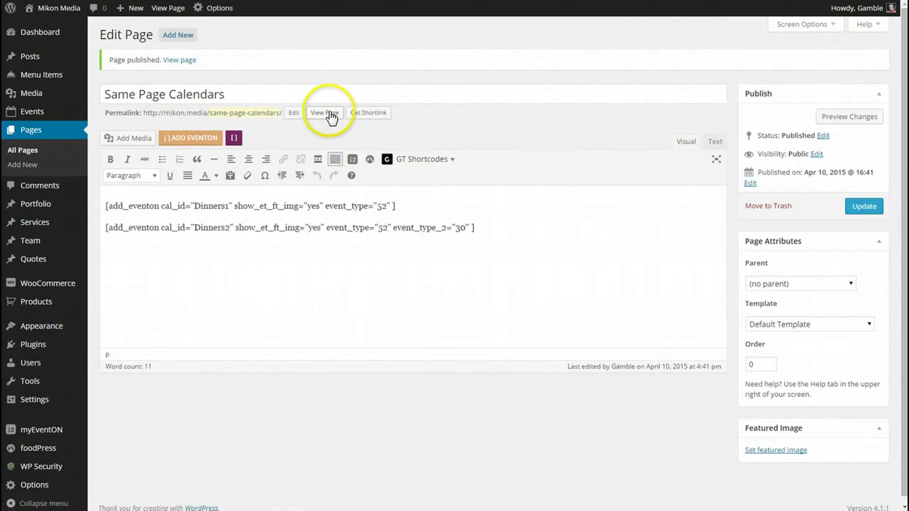
left_click(331, 115)
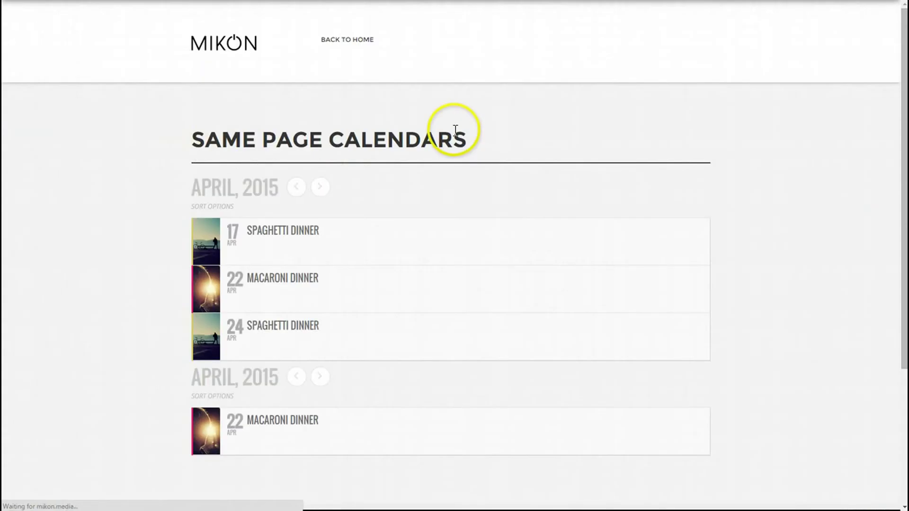
scroll(61, 193, "down", 2)
scroll(65, 220, "up", 2)
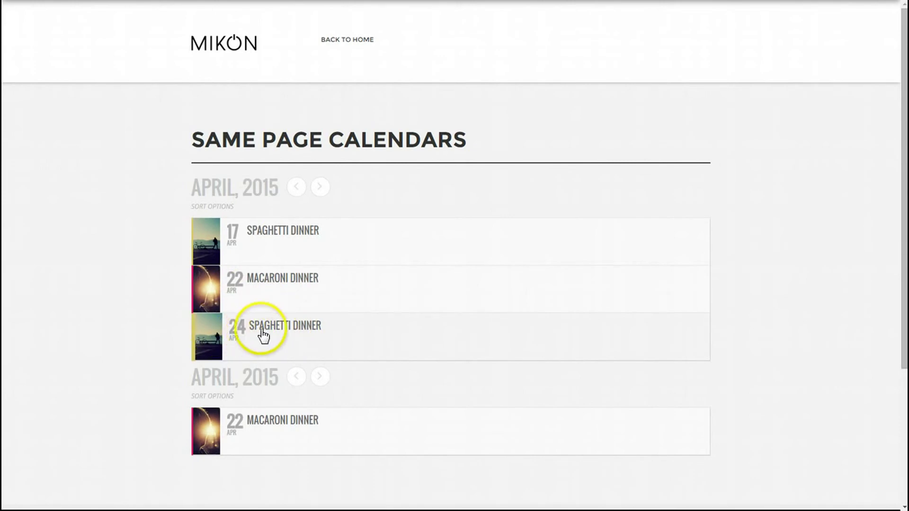
left_click(324, 191)
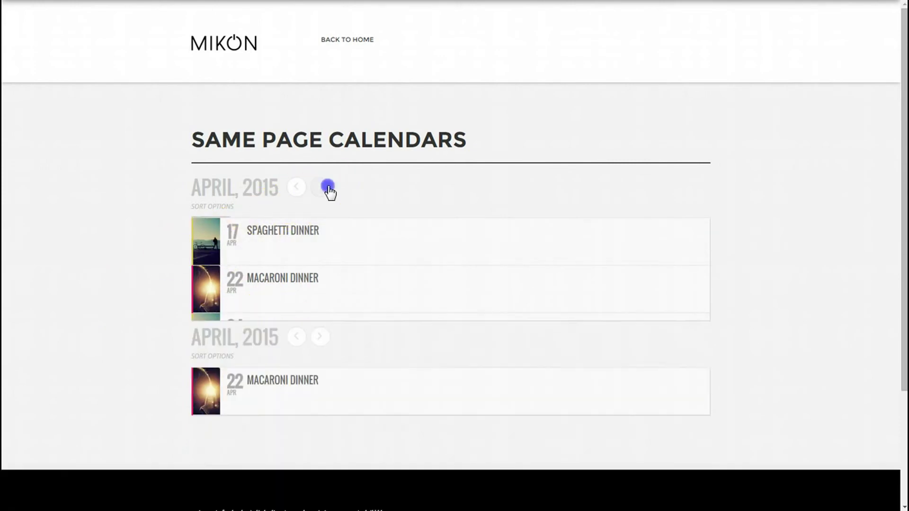
left_click(292, 190)
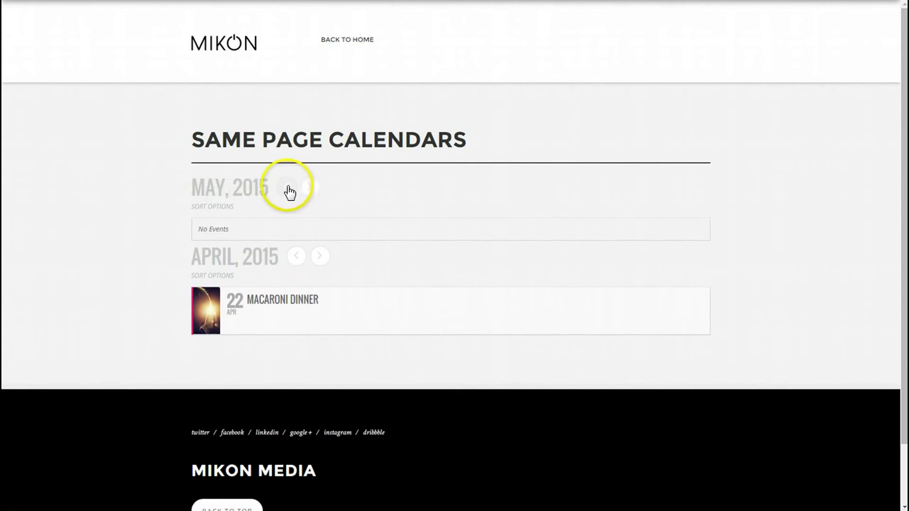
left_click(294, 190)
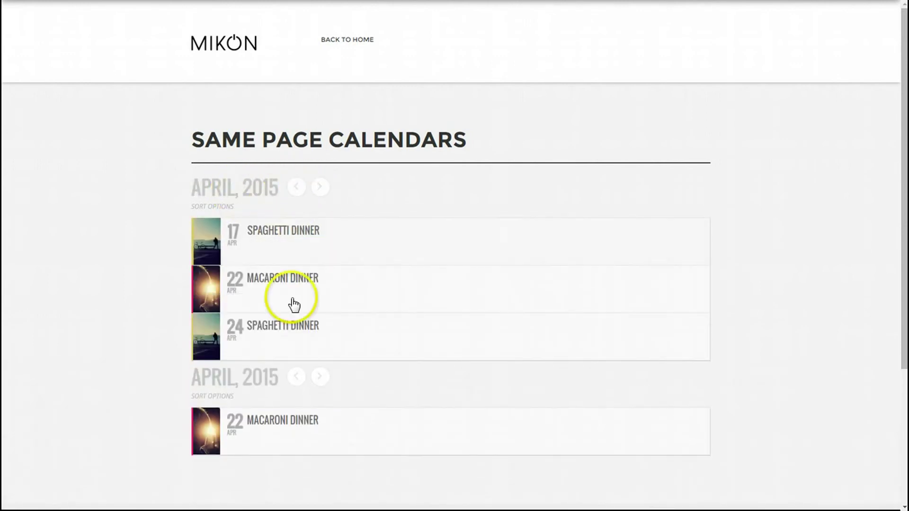
scroll(95, 329, "down", 2)
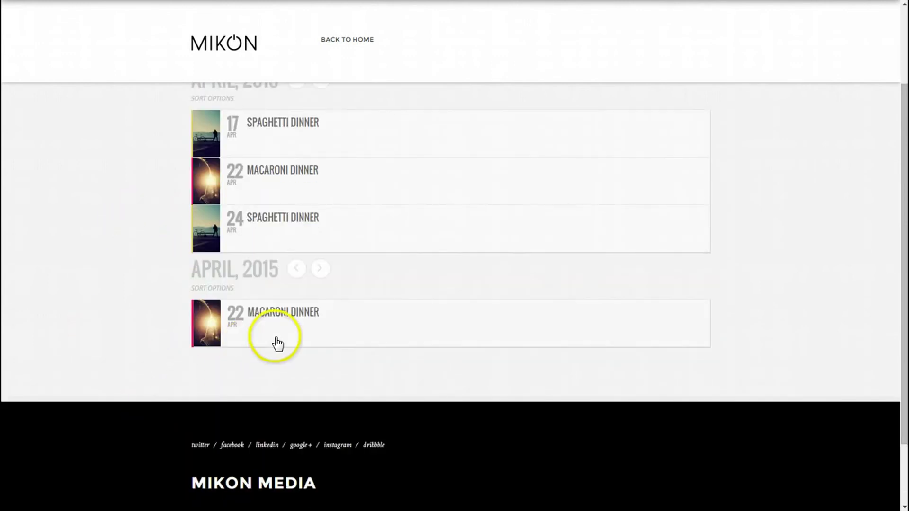
scroll(163, 331, "up", 2)
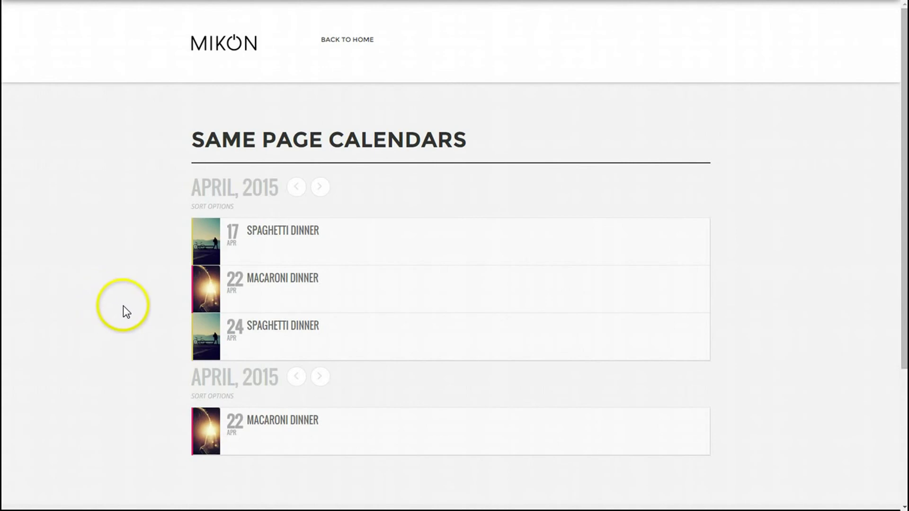
scroll(126, 303, "down", 1)
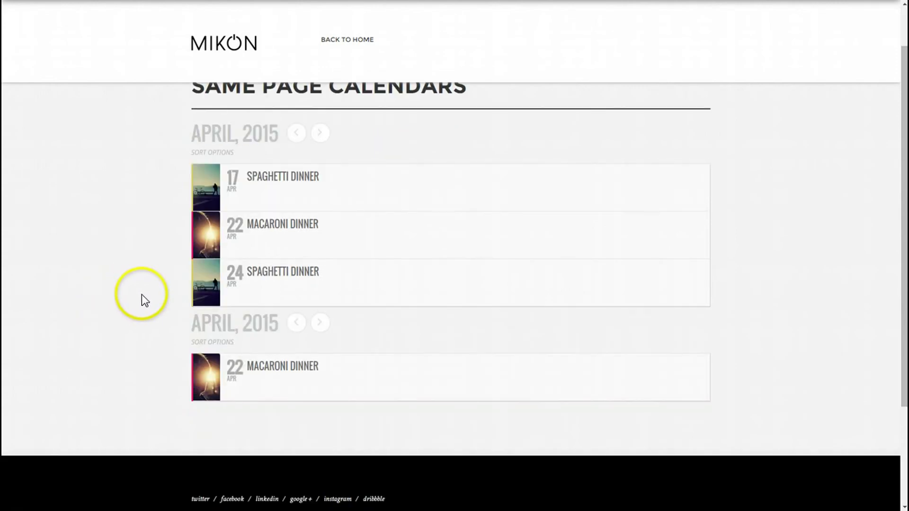
scroll(137, 292, "down", 1)
scroll(132, 288, "up", 1)
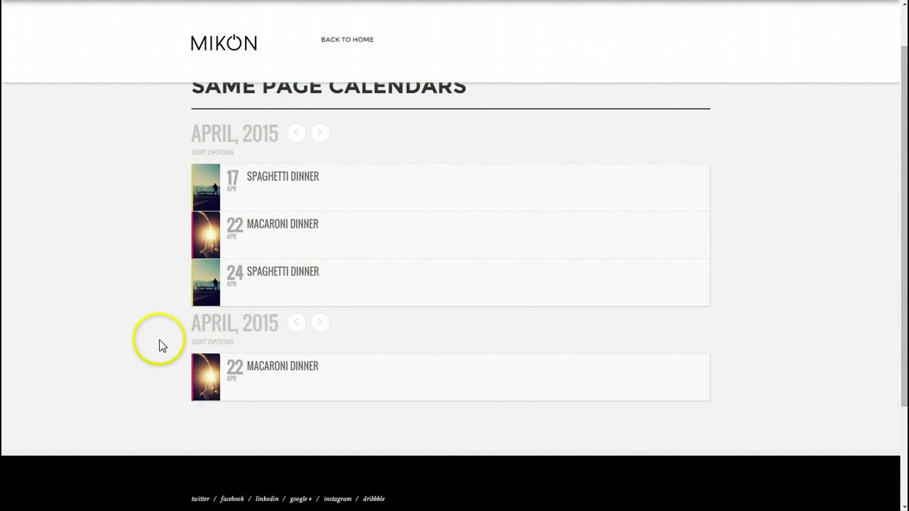
left_click(320, 322)
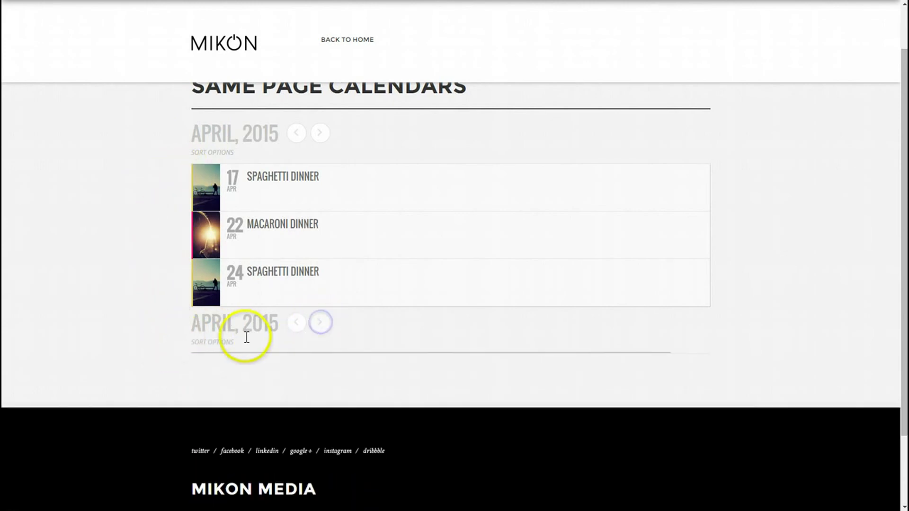
left_click(296, 324)
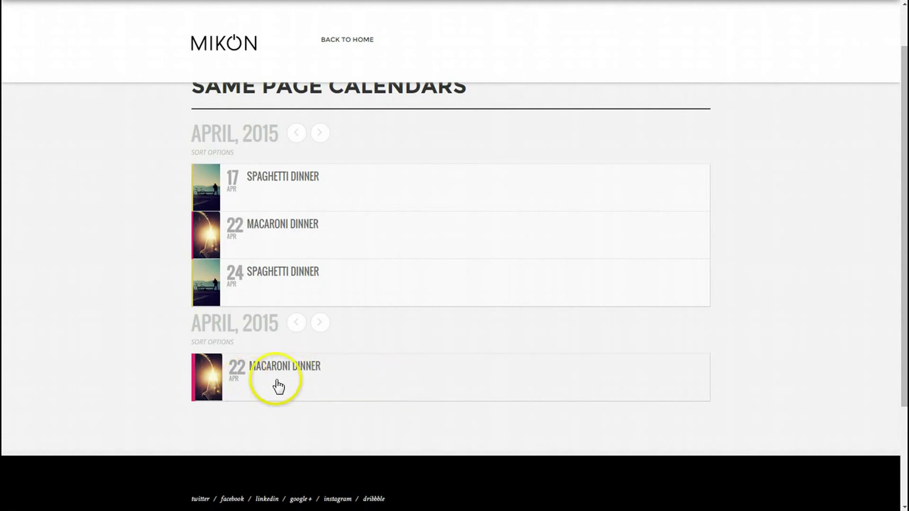
scroll(247, 346, "down", 1)
left_click(311, 327)
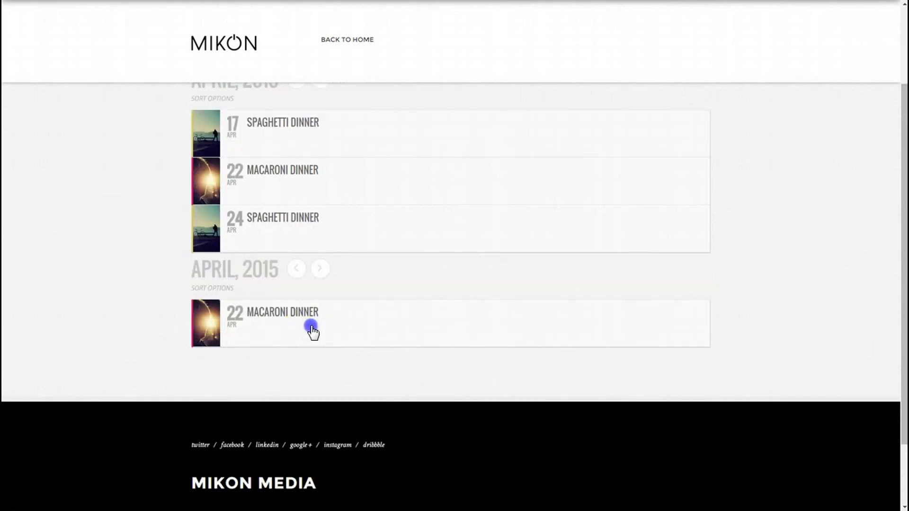
scroll(141, 308, "down", 5)
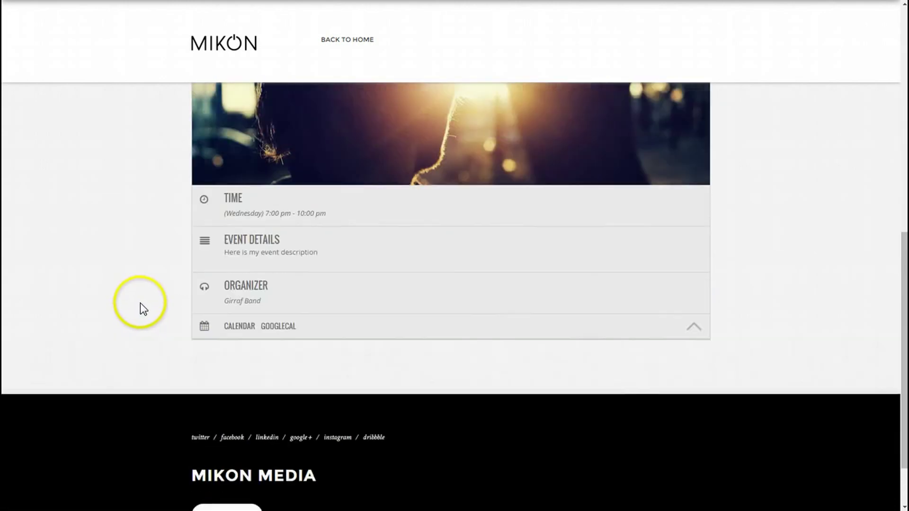
scroll(140, 303, "up", 10)
scroll(141, 303, "down", 8)
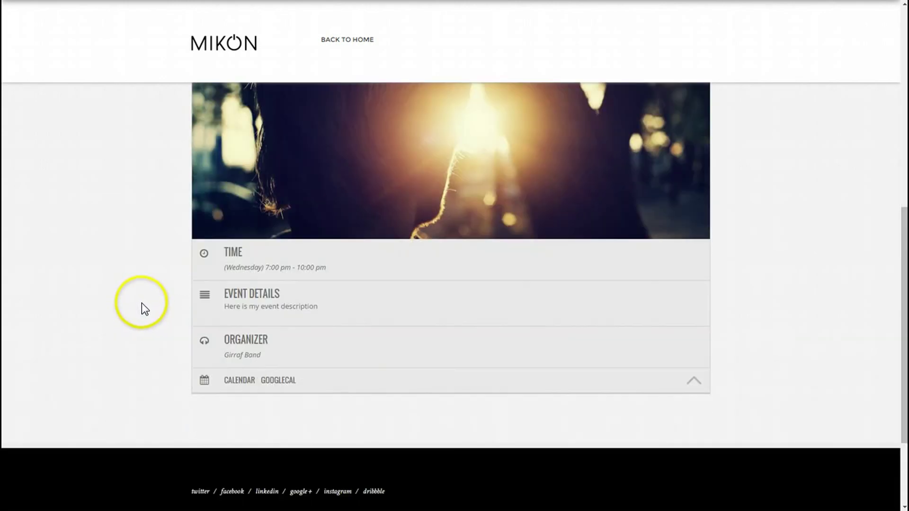
scroll(181, 305, "up", 7)
left_click(181, 306)
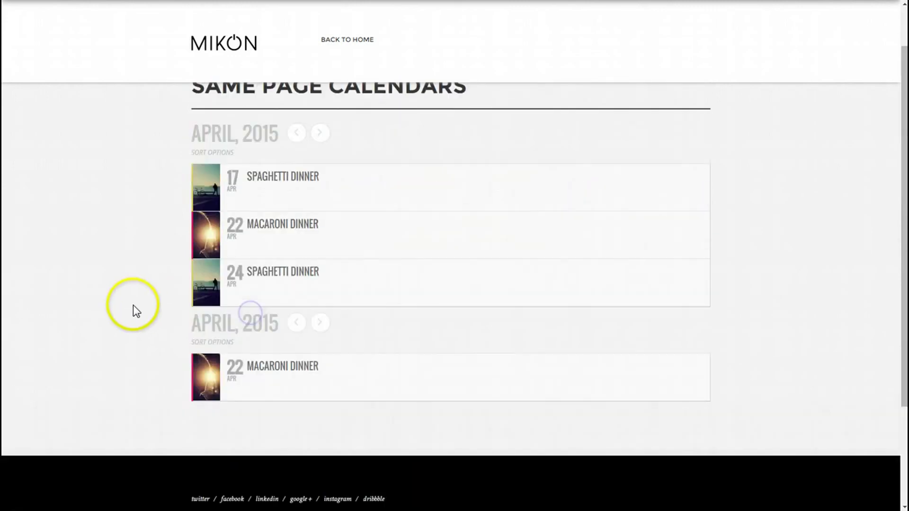
scroll(133, 308, "up", 1)
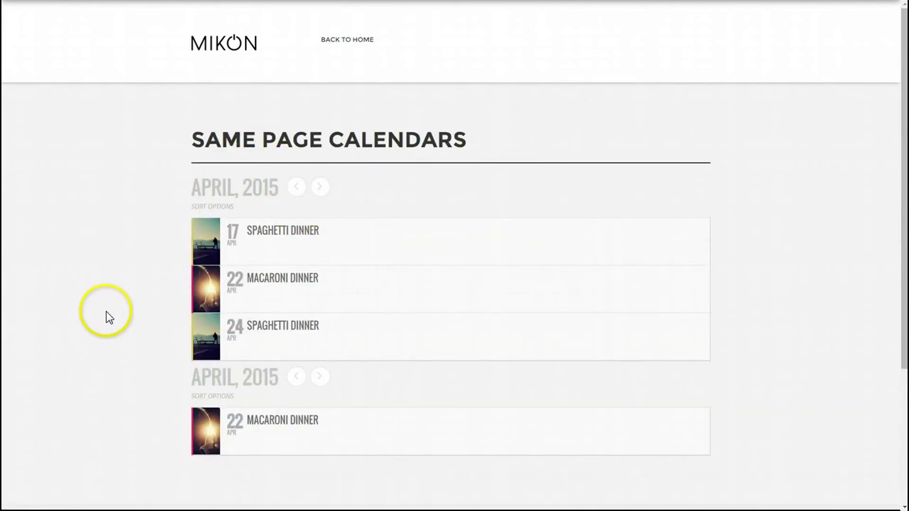
scroll(117, 288, "down", 1)
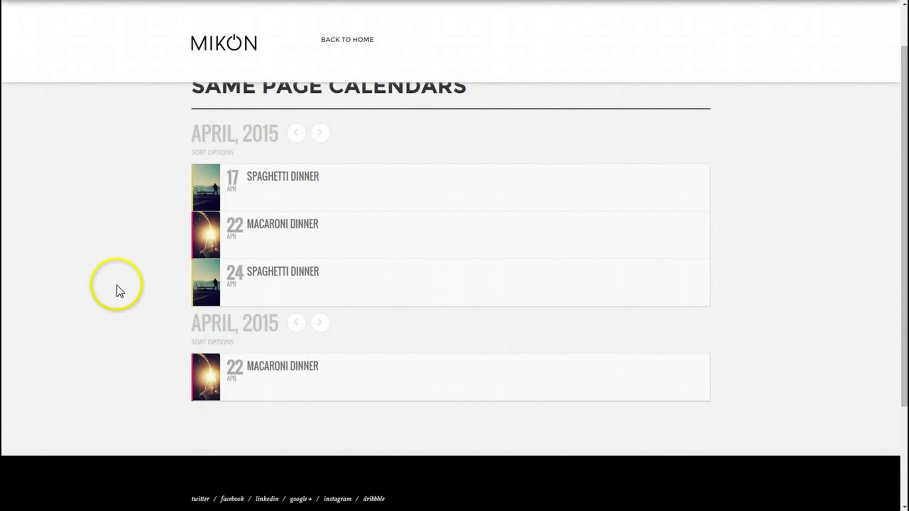